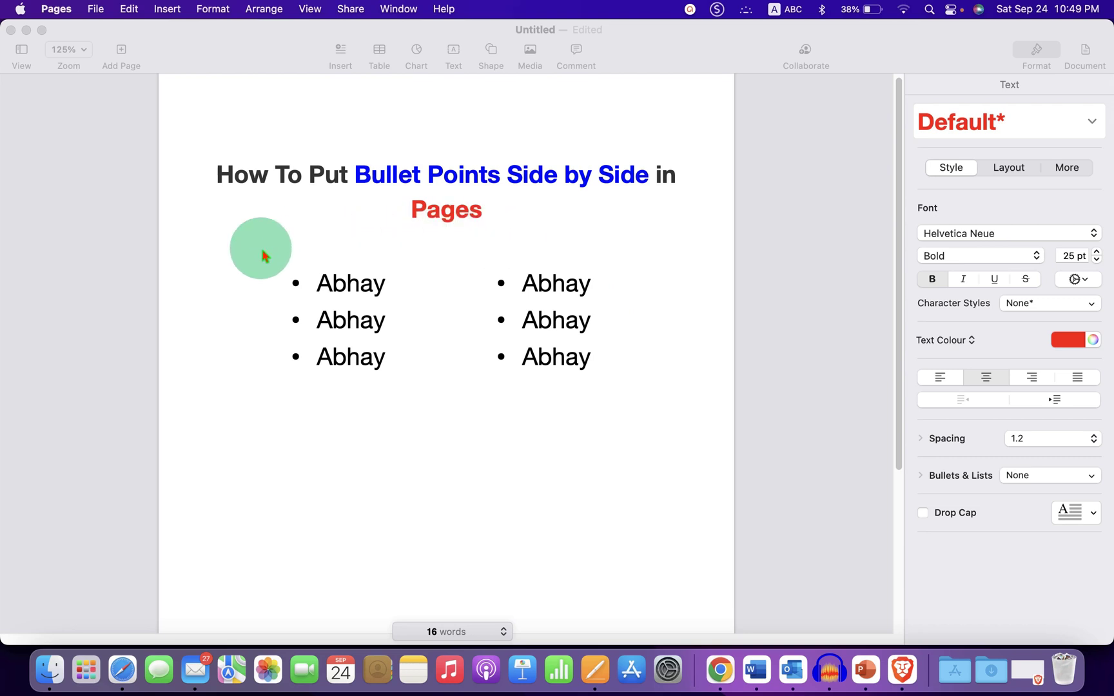
Clear away the two side-by-side Abhay bullet lists so only the title heading remains.
click(467, 425)
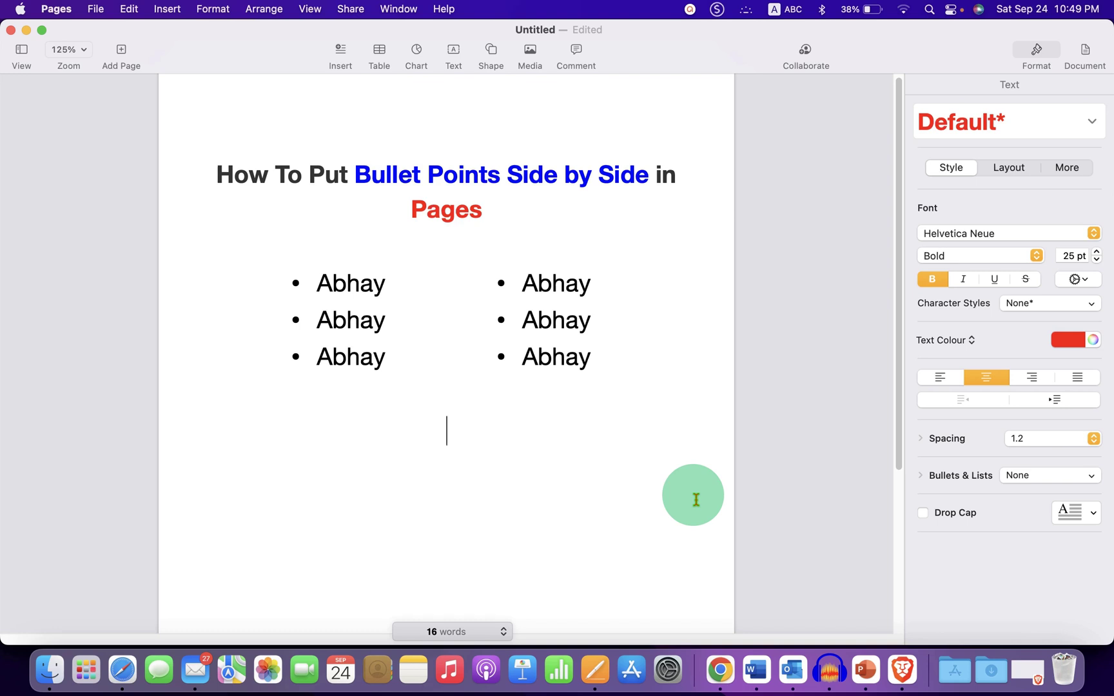
Insert a Plain table below the title, sized to 2 columns and 1 row.
click(165, 9)
mouse_move(239, 236)
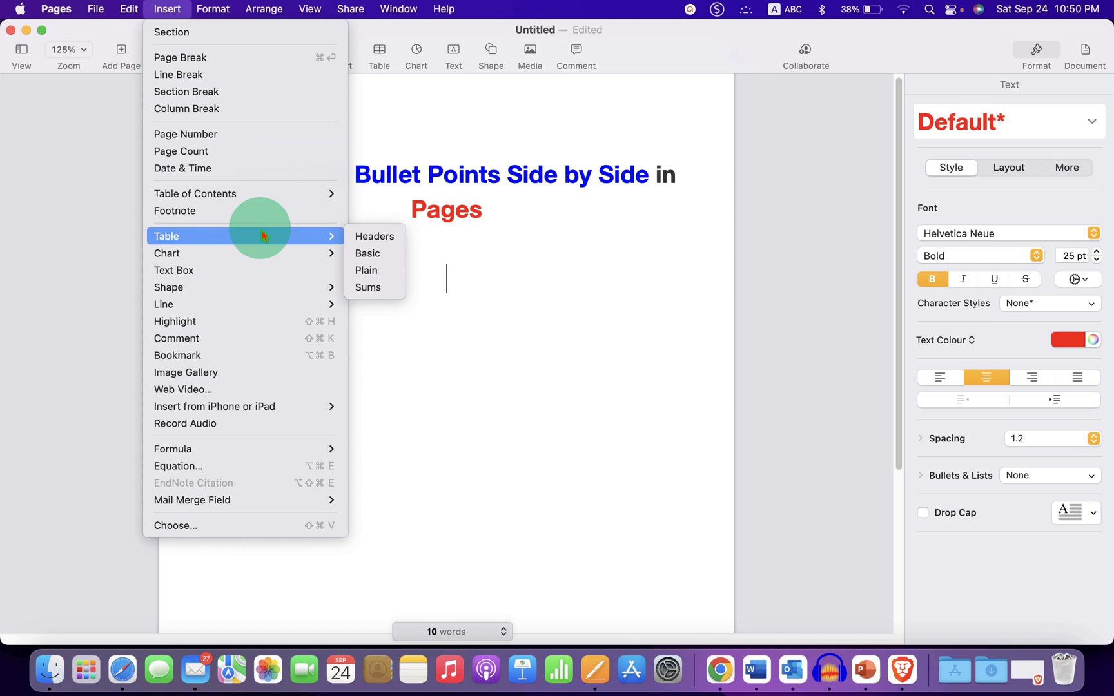
click(395, 272)
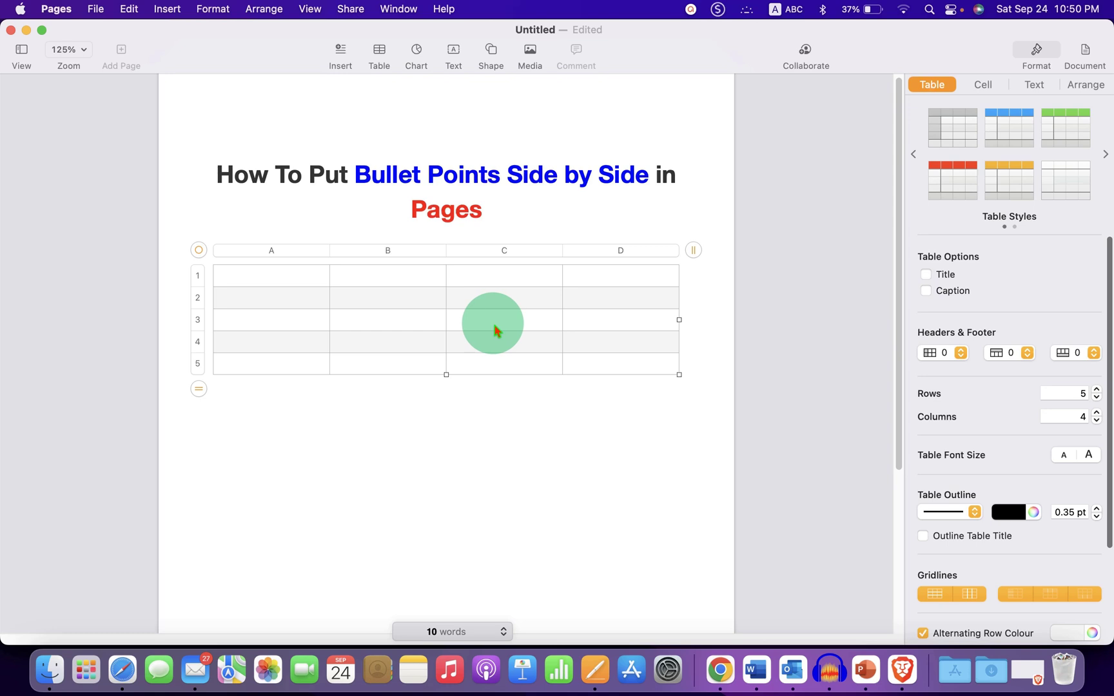
click(1068, 422)
text(2)
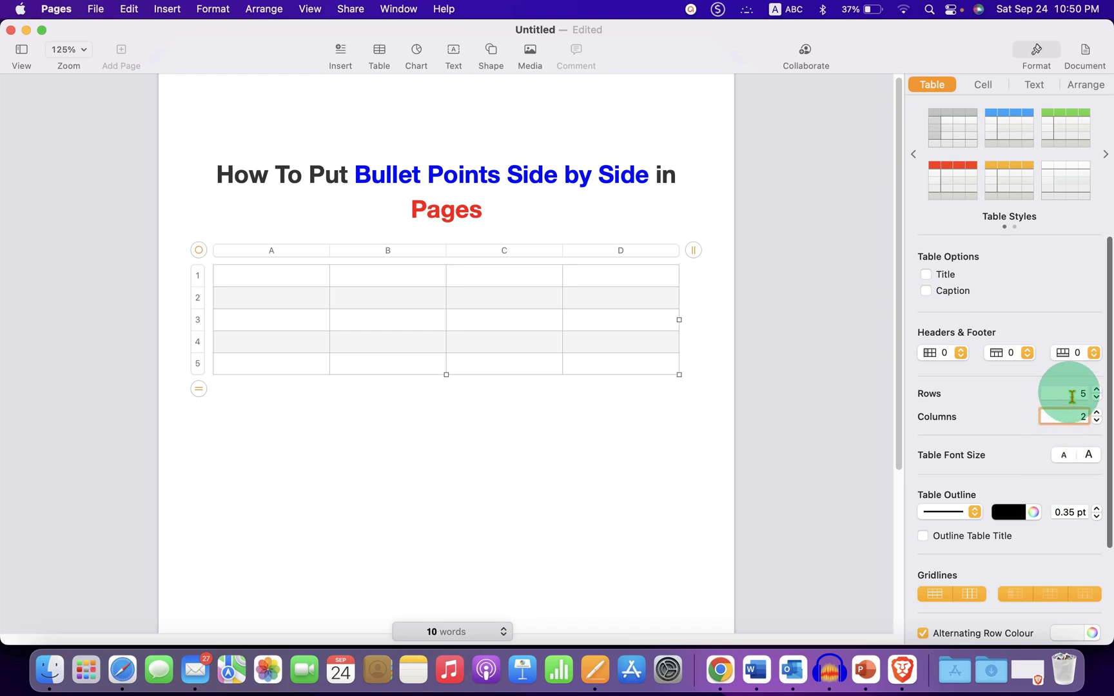
double_click(1072, 394)
text(1)
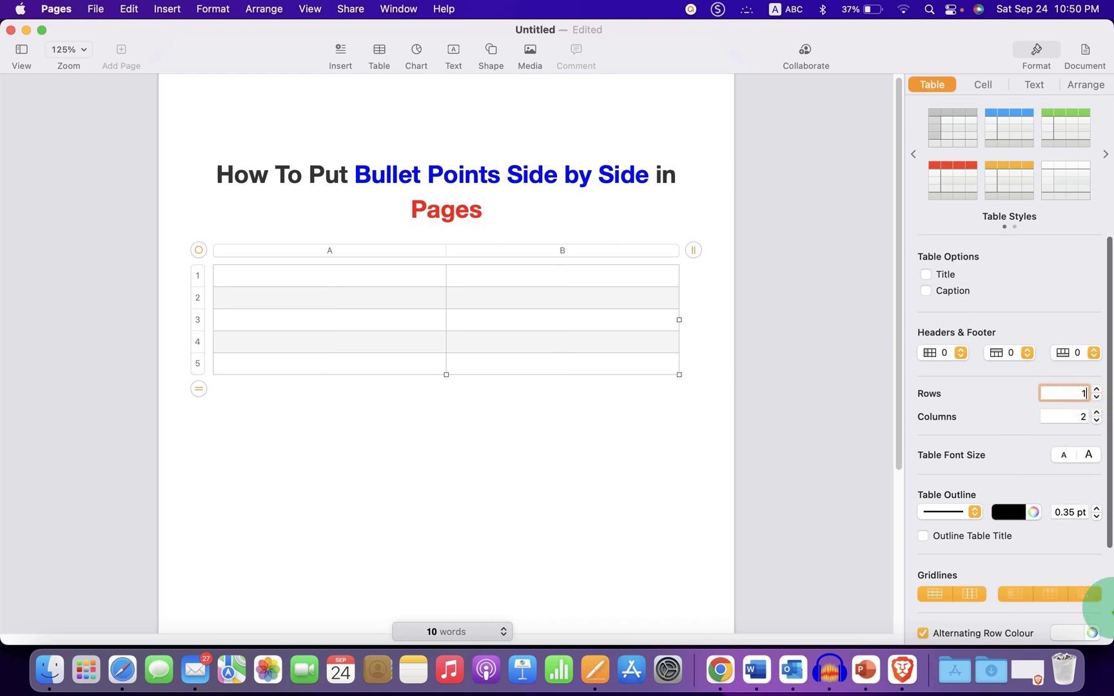
key(Return)
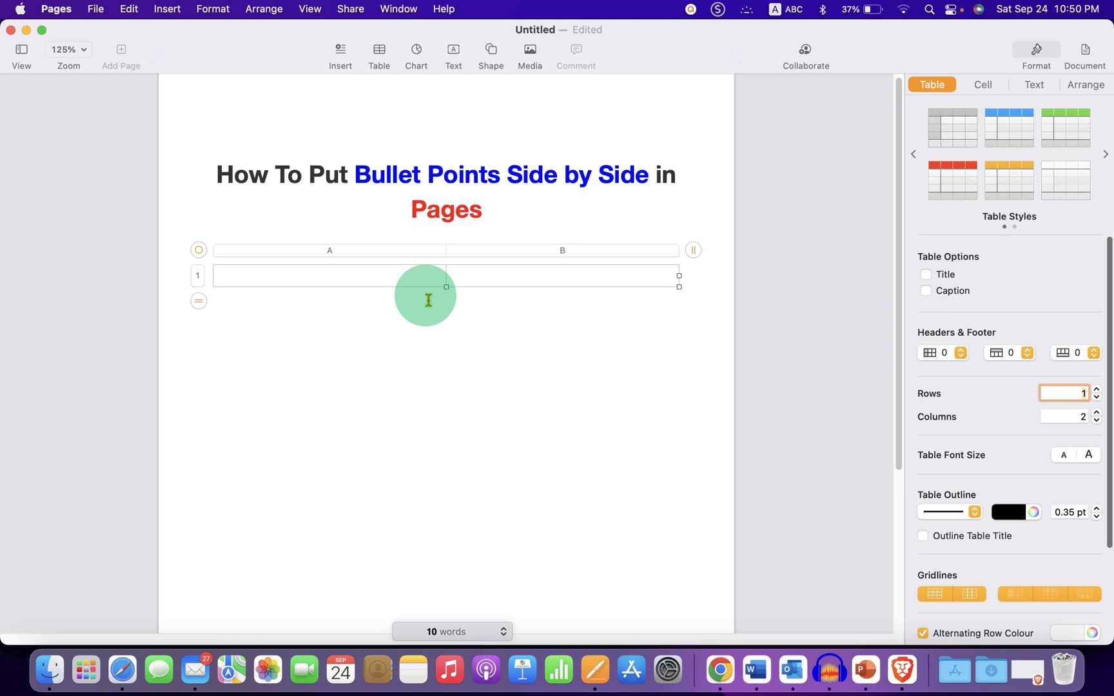
click(373, 276)
click(493, 277)
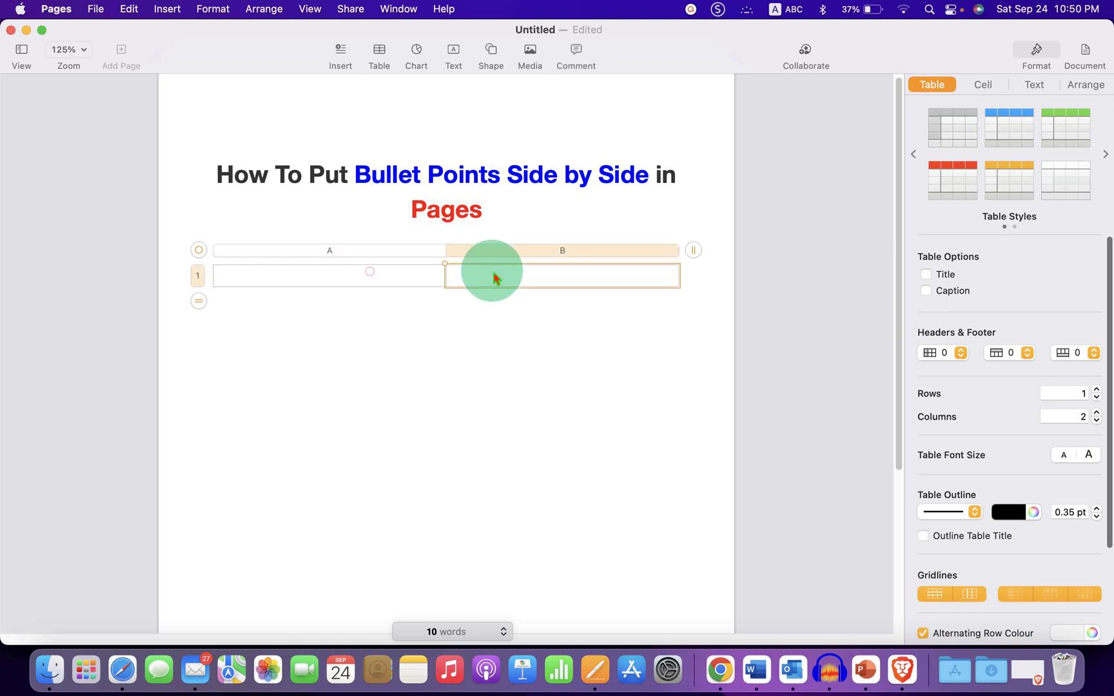
click(400, 275)
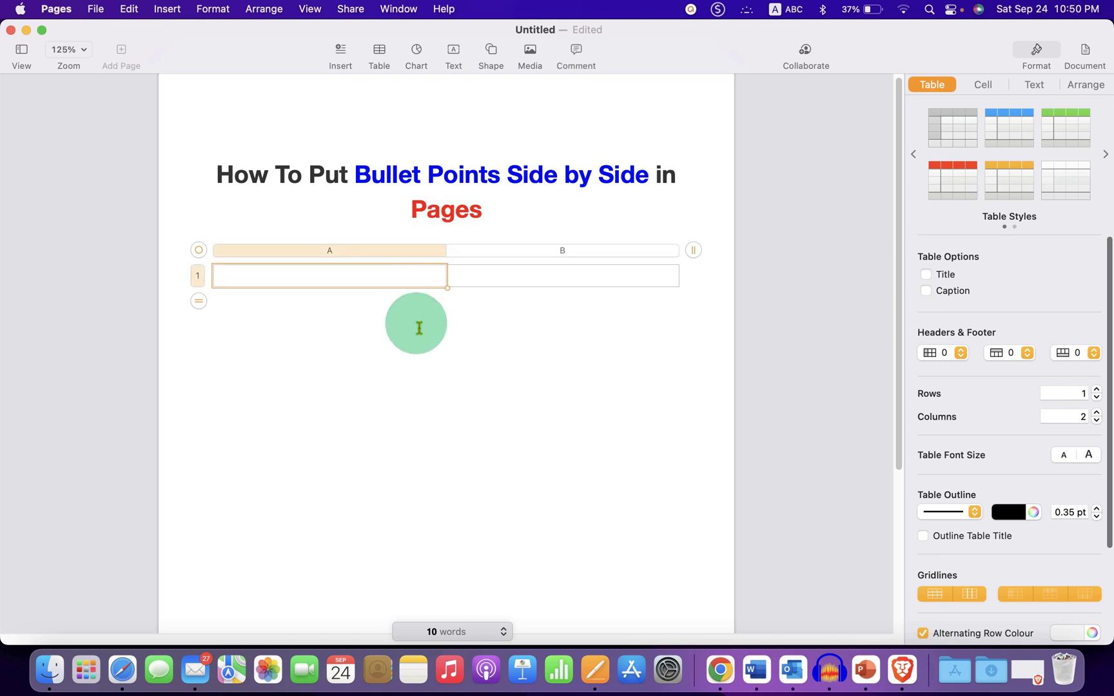
click(419, 327)
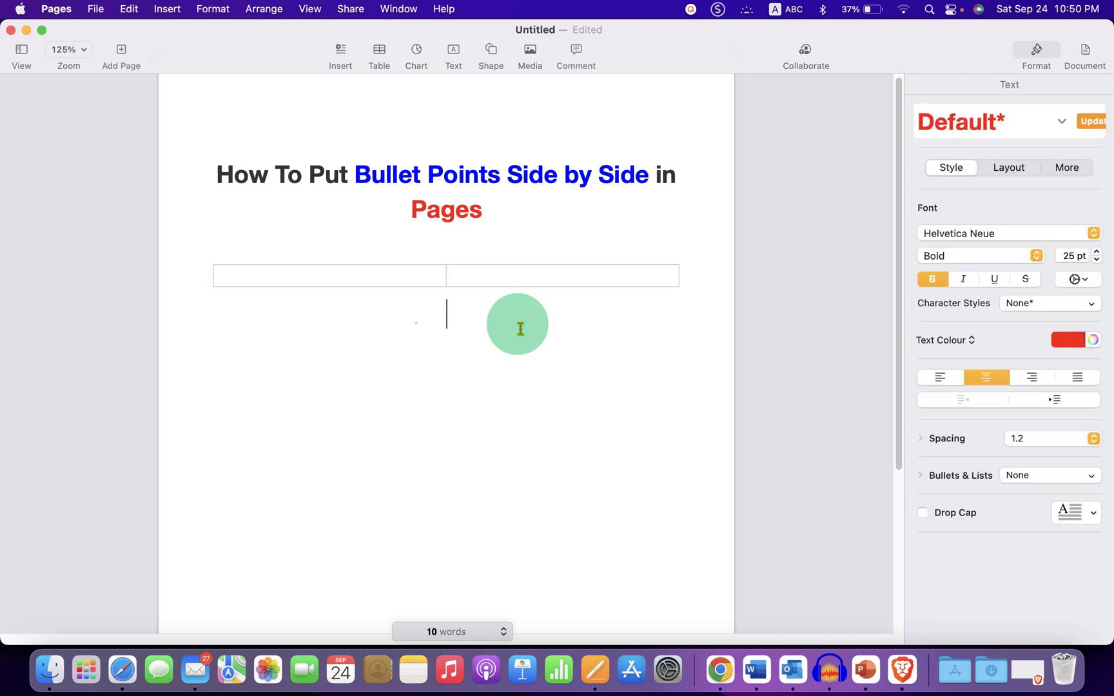
Add a Bullet Big list item 'MACBOOK' below the table in black Regular text, and select it.
click(601, 331)
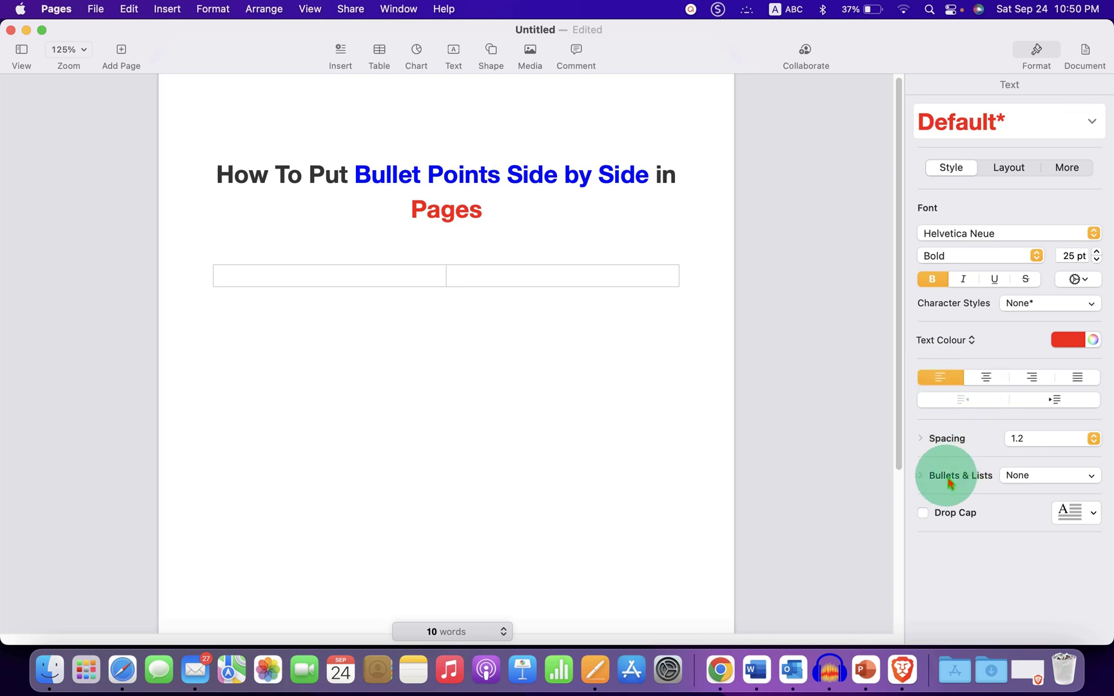
click(1027, 475)
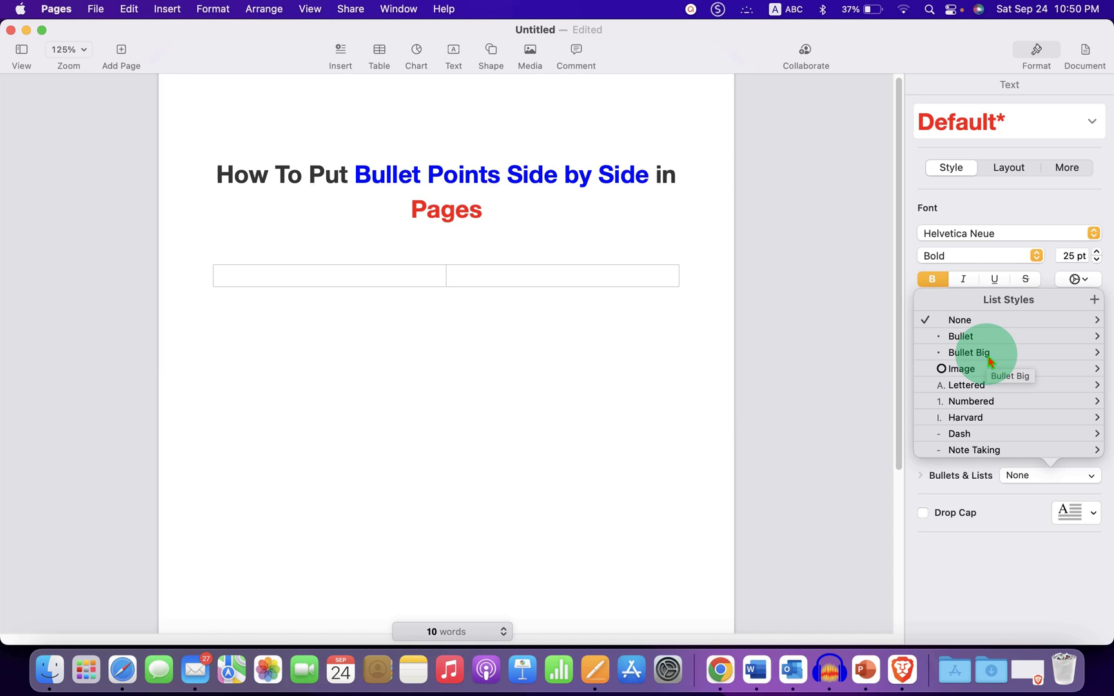
click(990, 361)
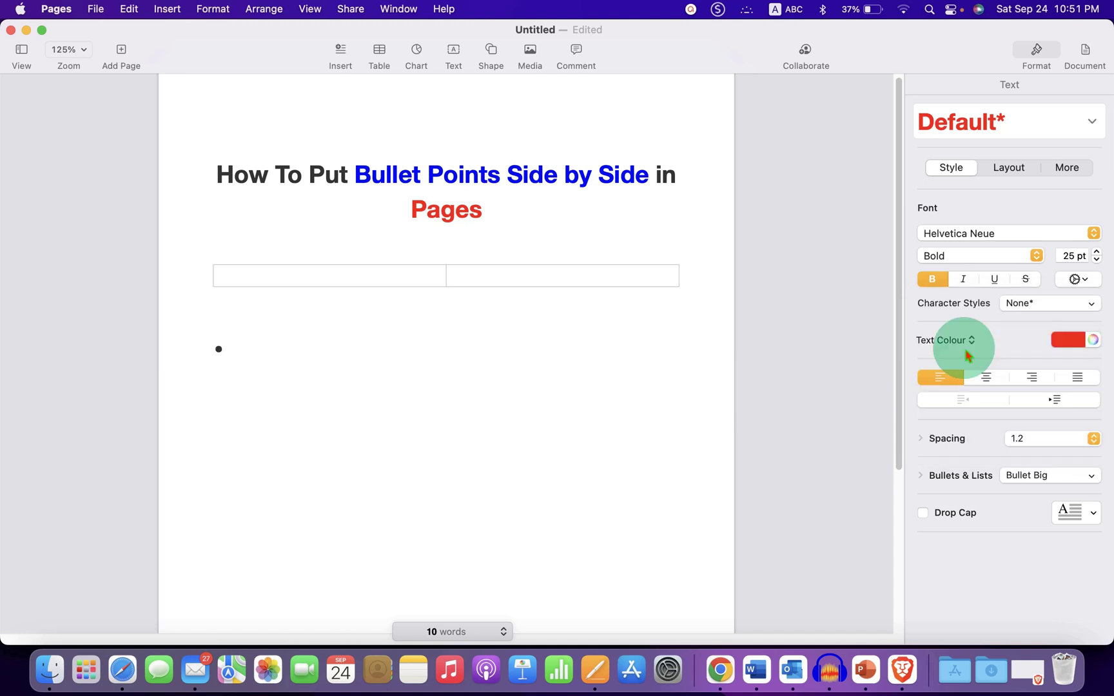
text(MACBOOK)
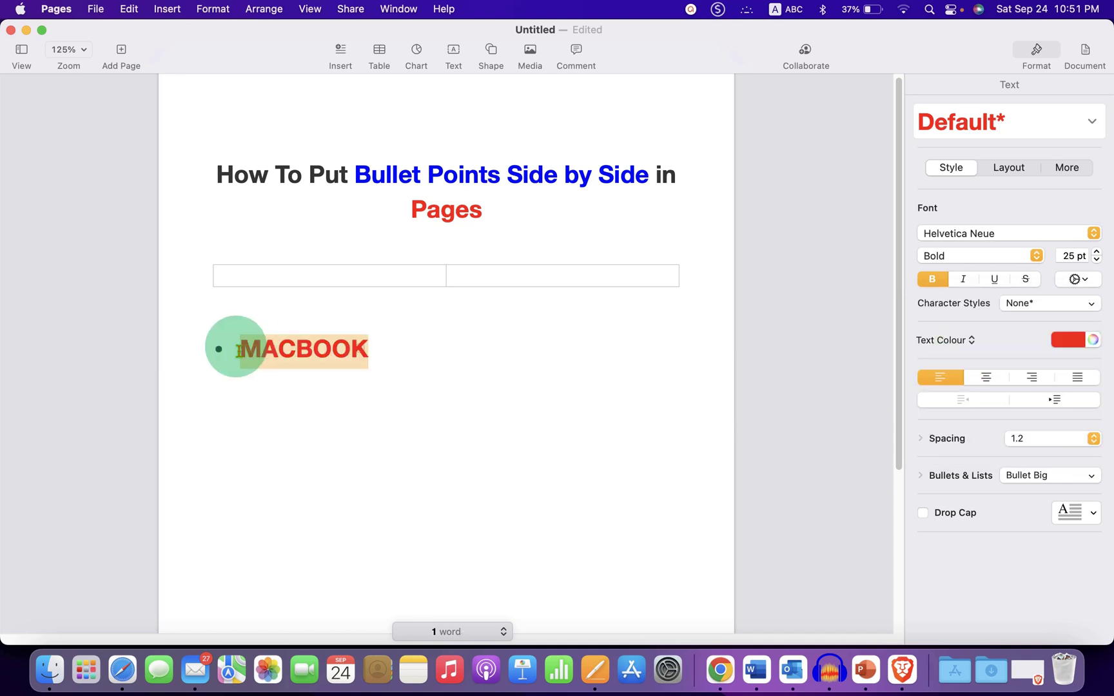
double_click(252, 349)
click(1068, 339)
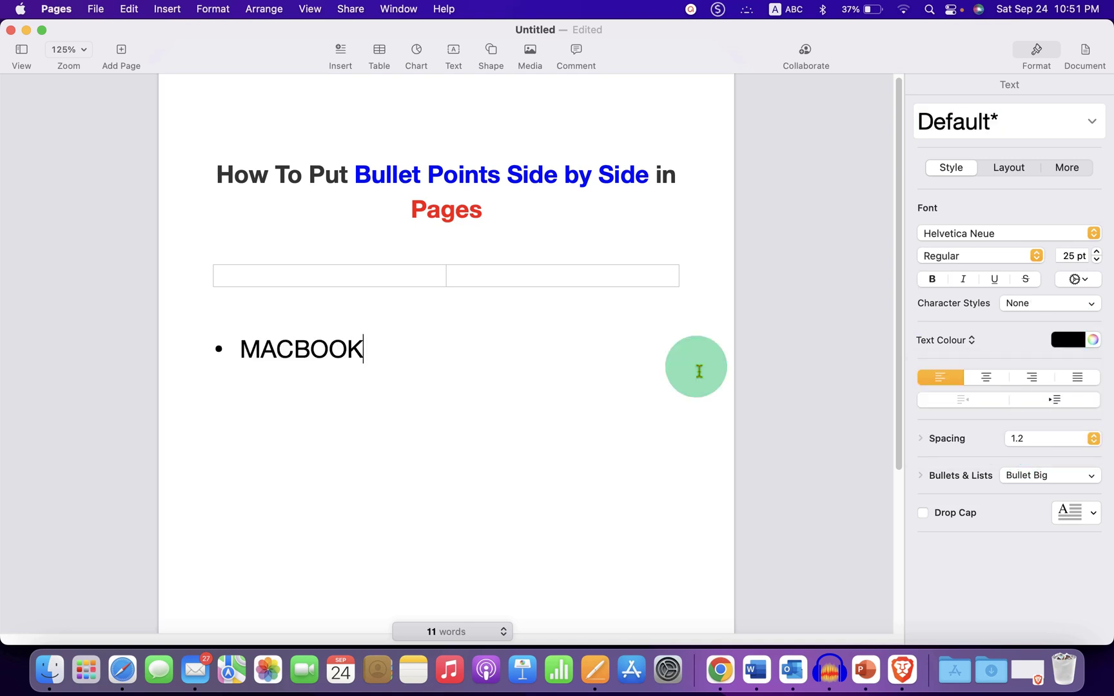
key(shift+Left)
key(shift+Left)
key(shift+Left)
key(shift+Left)
key(shift+Left)
key(shift+Left)
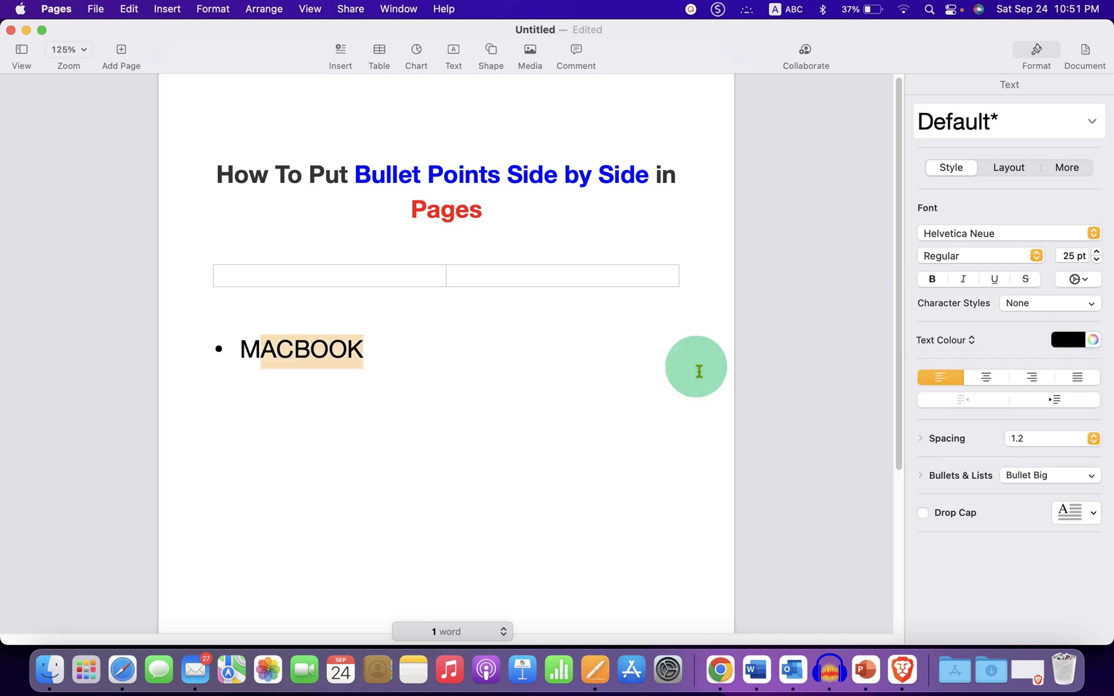
key(shift+Left)
key(shift+Left)
key(super+c)
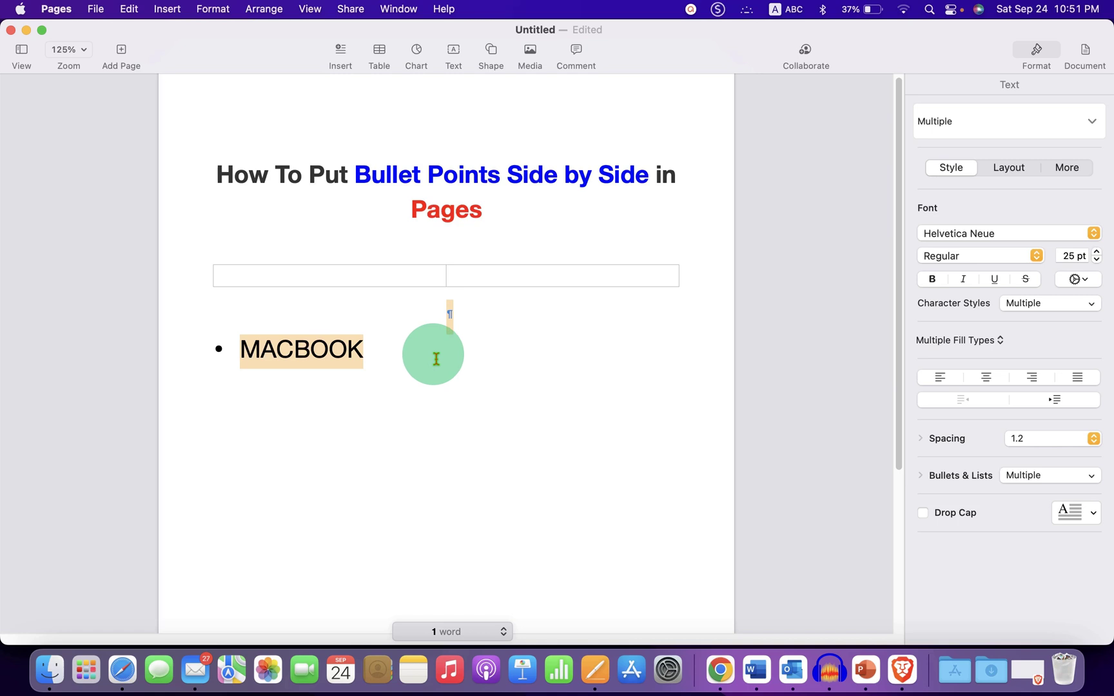
Move the MACBOOK bullet item from below the table into cell A1.
key(Delete)
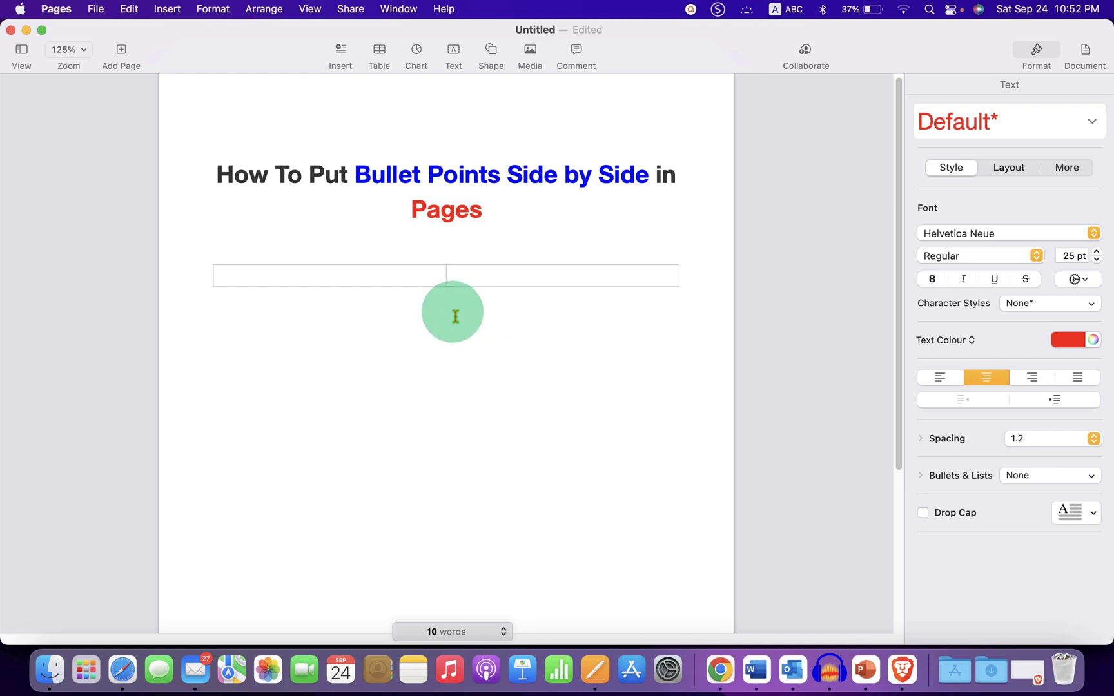
click(405, 280)
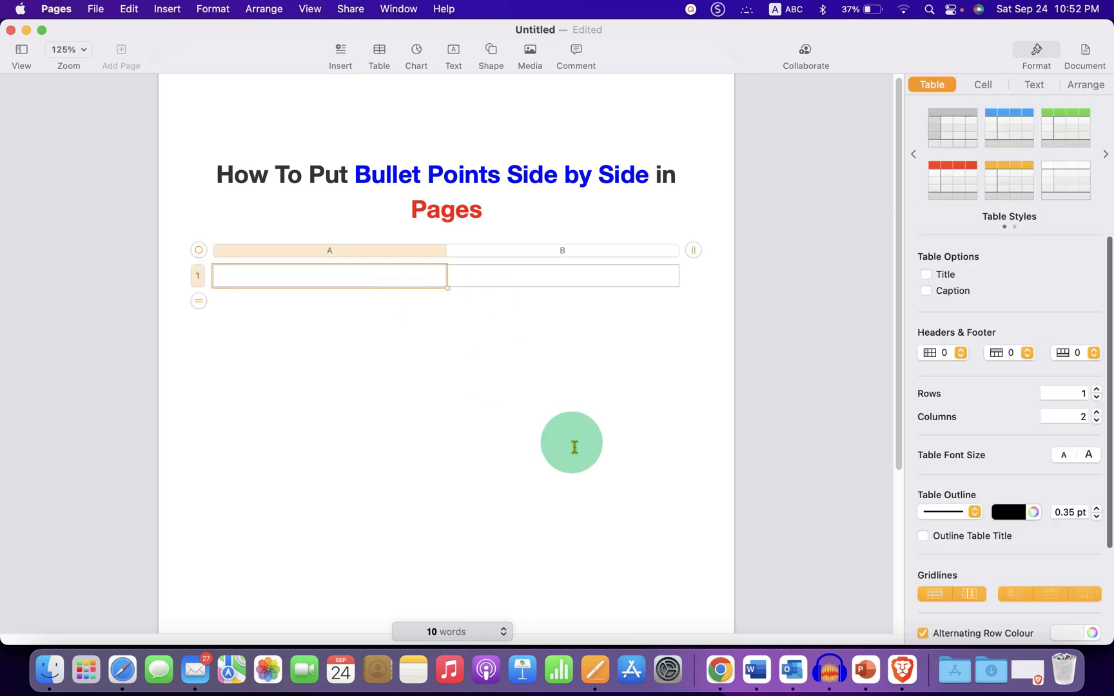
key(super+v)
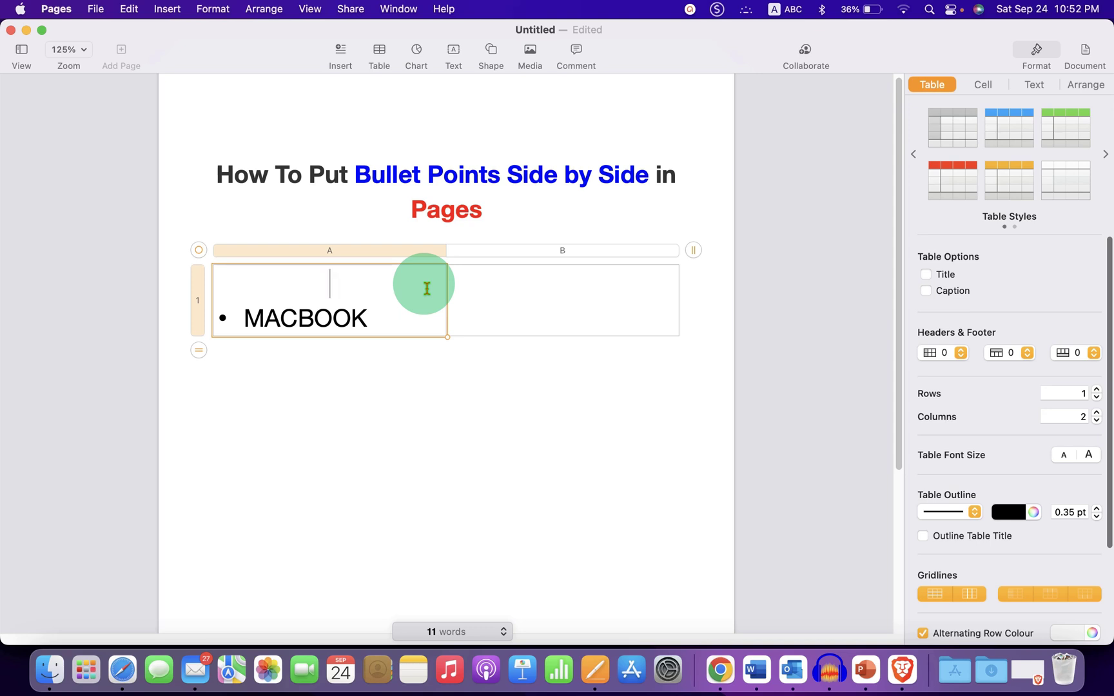
Delete the blank line above MACBOOK and add a second bullet below it for Subscribe.
triple_click(426, 290)
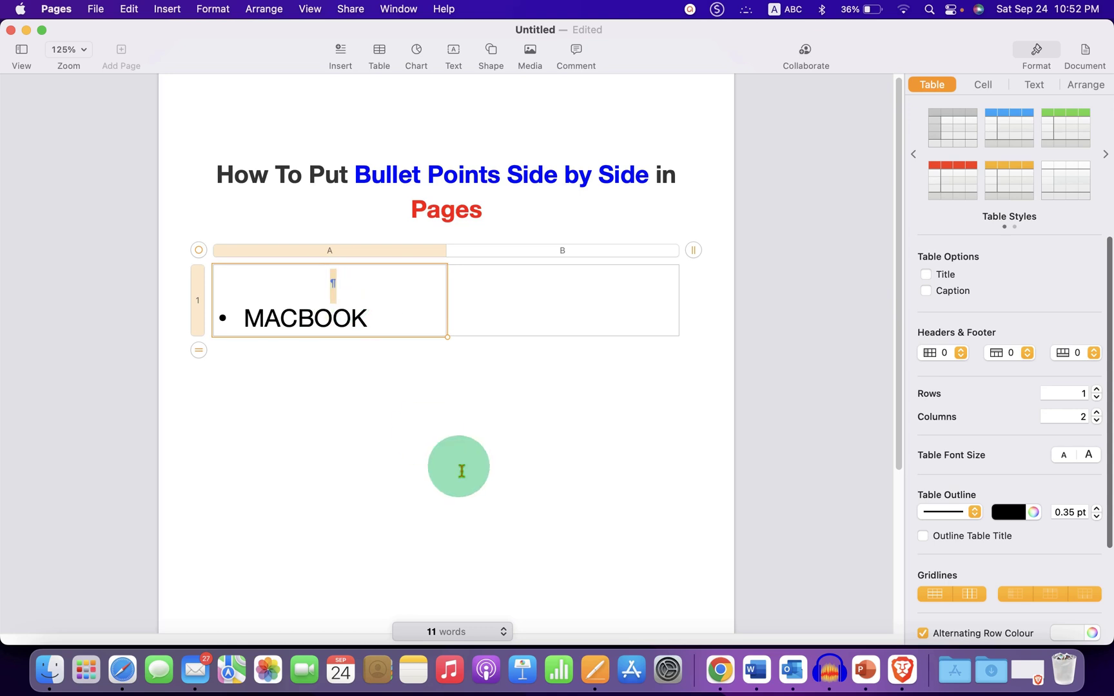
key(BackSpace)
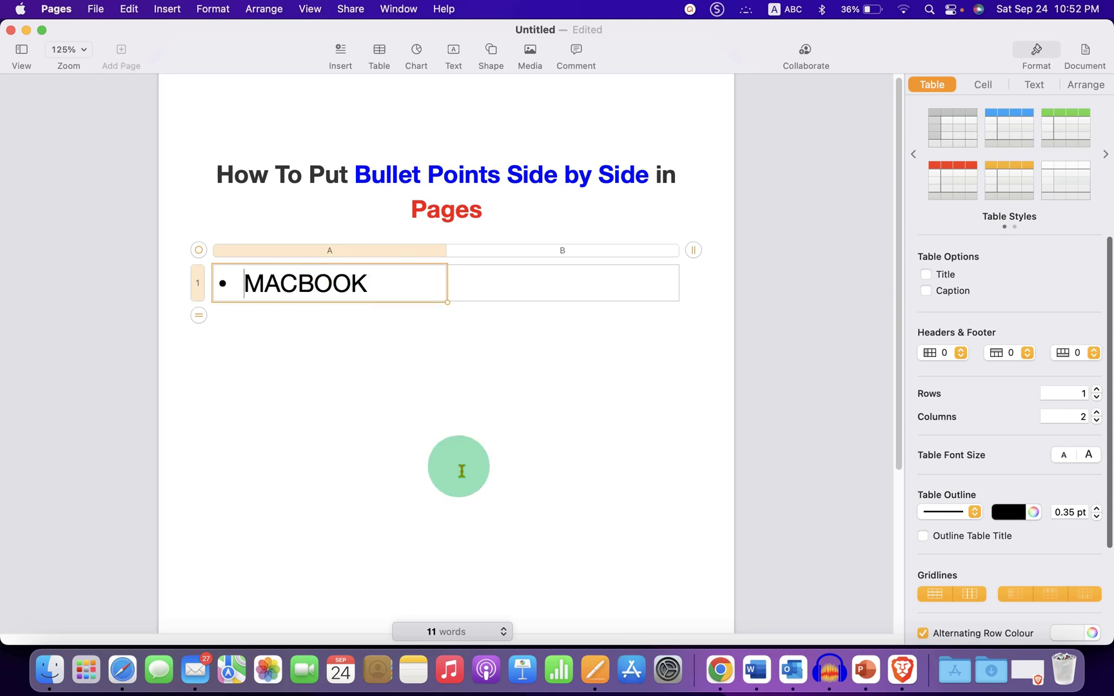
click(405, 285)
key(Return)
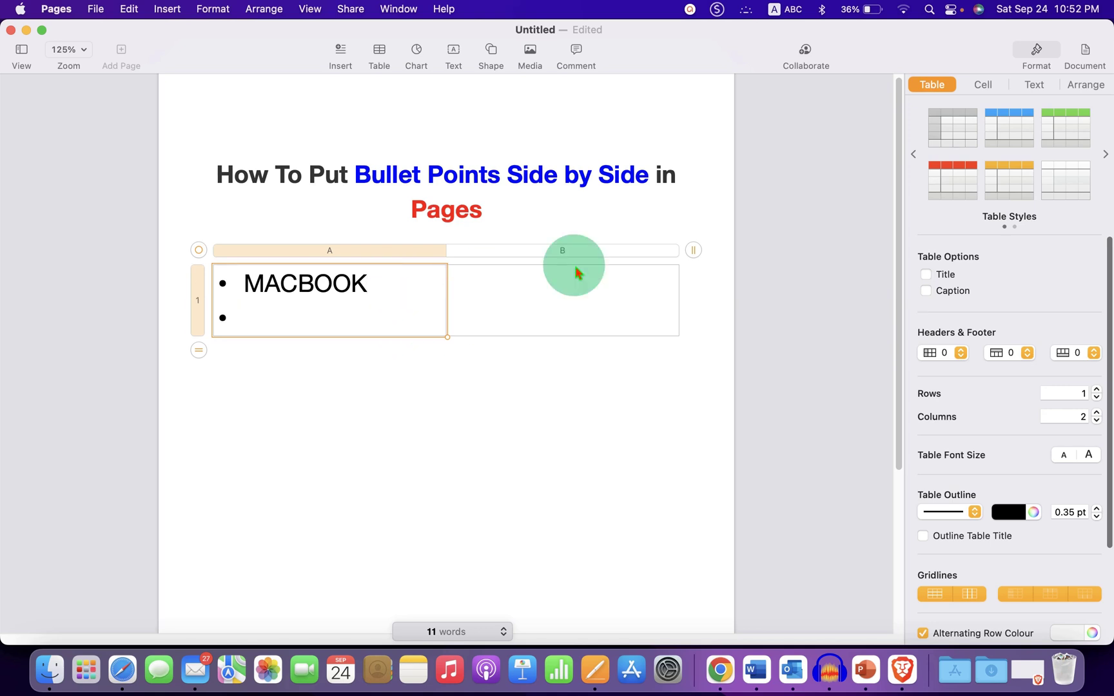
text(Subscribe)
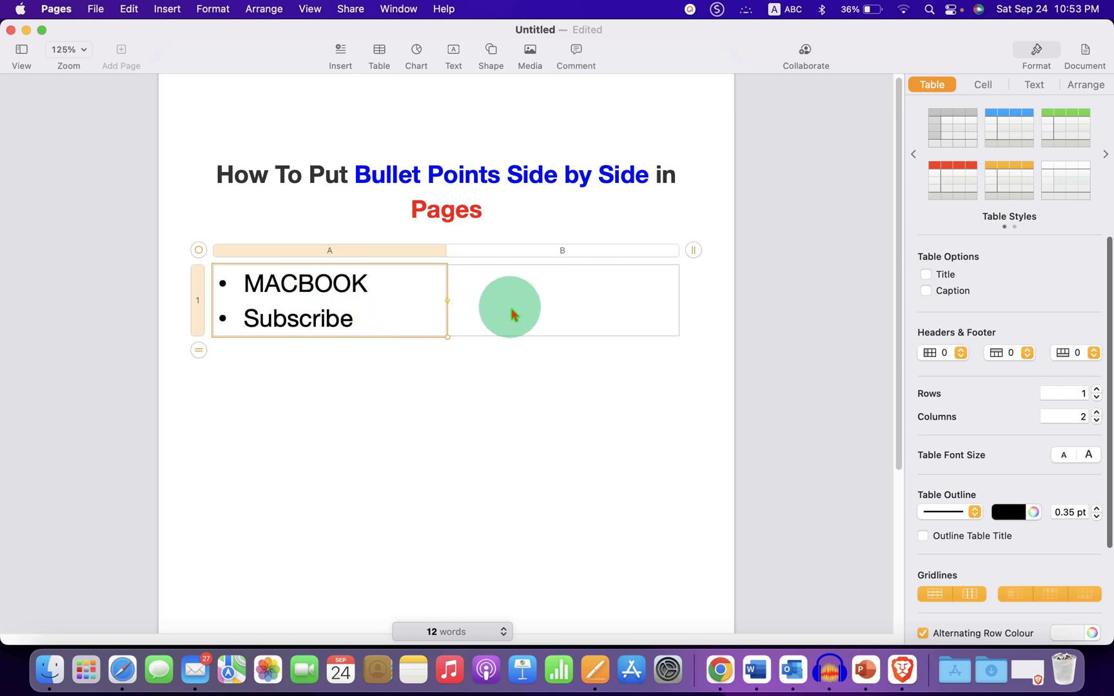
Paste the bulleted list into cell B and erase its words, leaving two empty bullets.
double_click(562, 298)
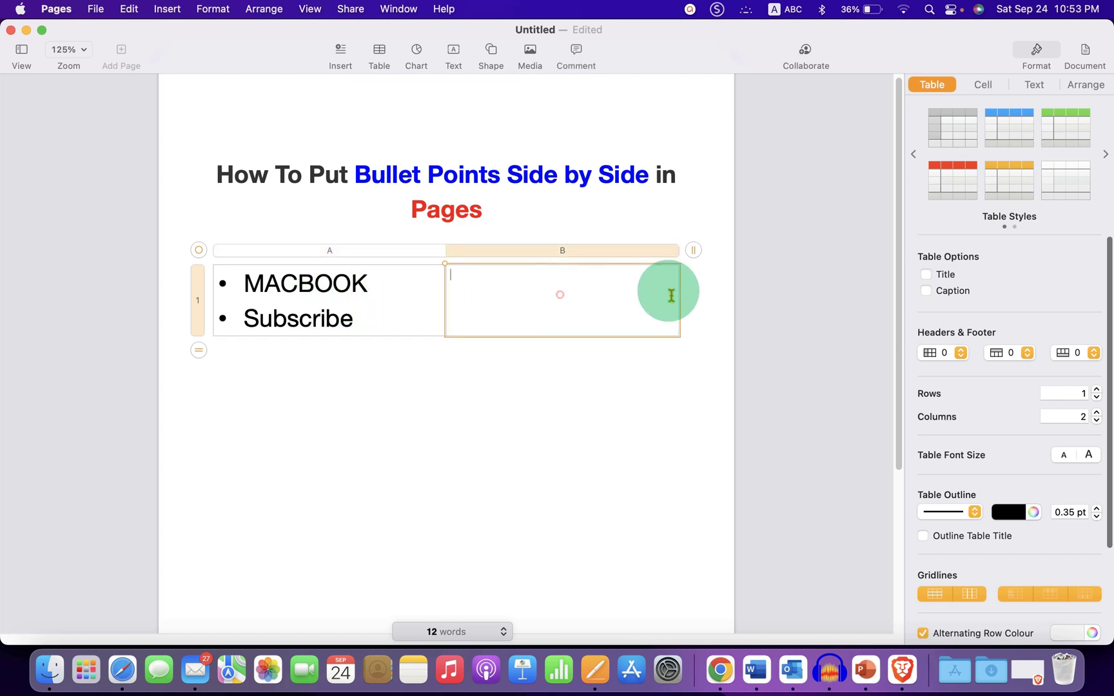
text(MACBOOK Subscribe)
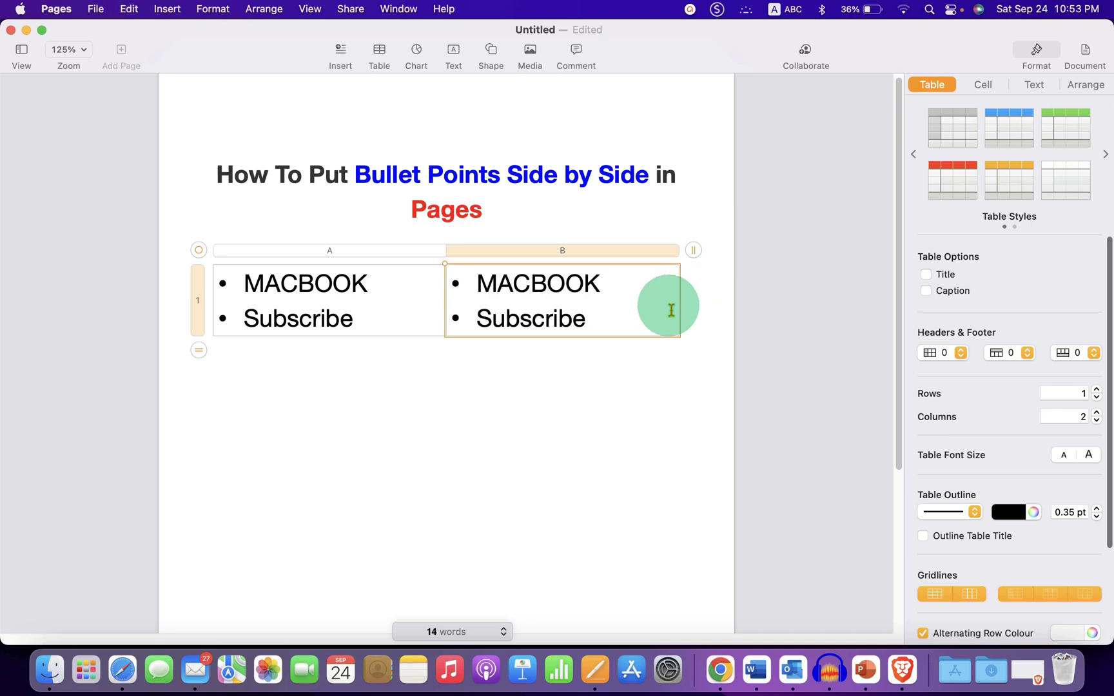
key(BackSpace)
key(BackSpace)
key(BackSpace)
key(BackSpace)
key(BackSpace)
key(BackSpace)
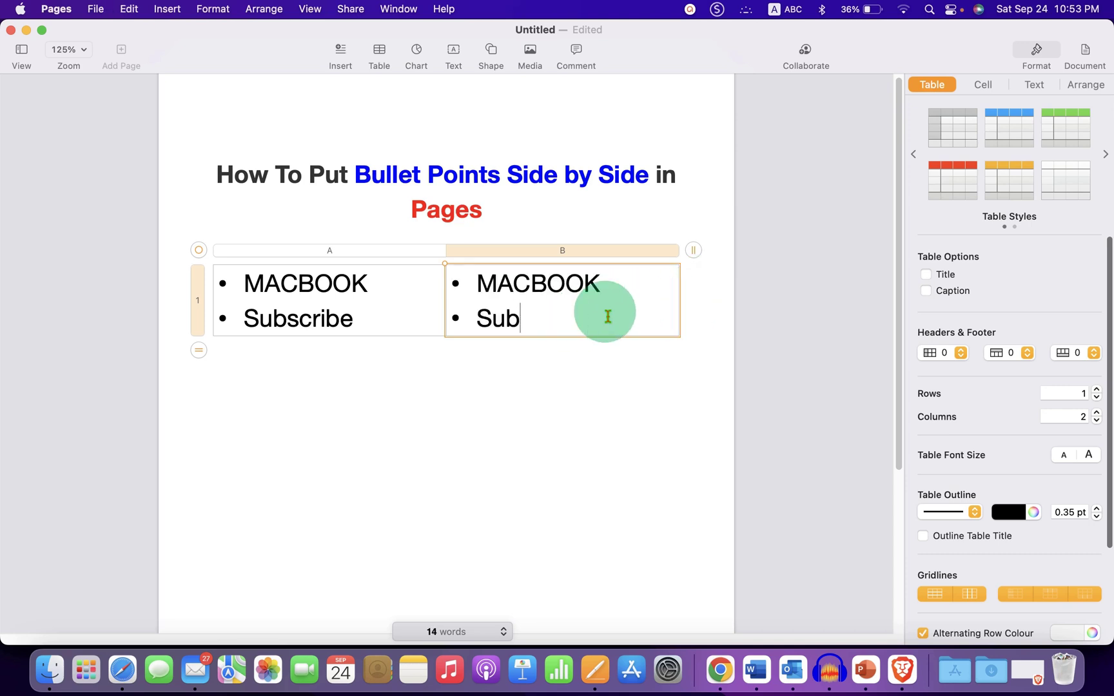
key(BackSpace)
key(BackSpace)
key(BackSpace)
click(620, 287)
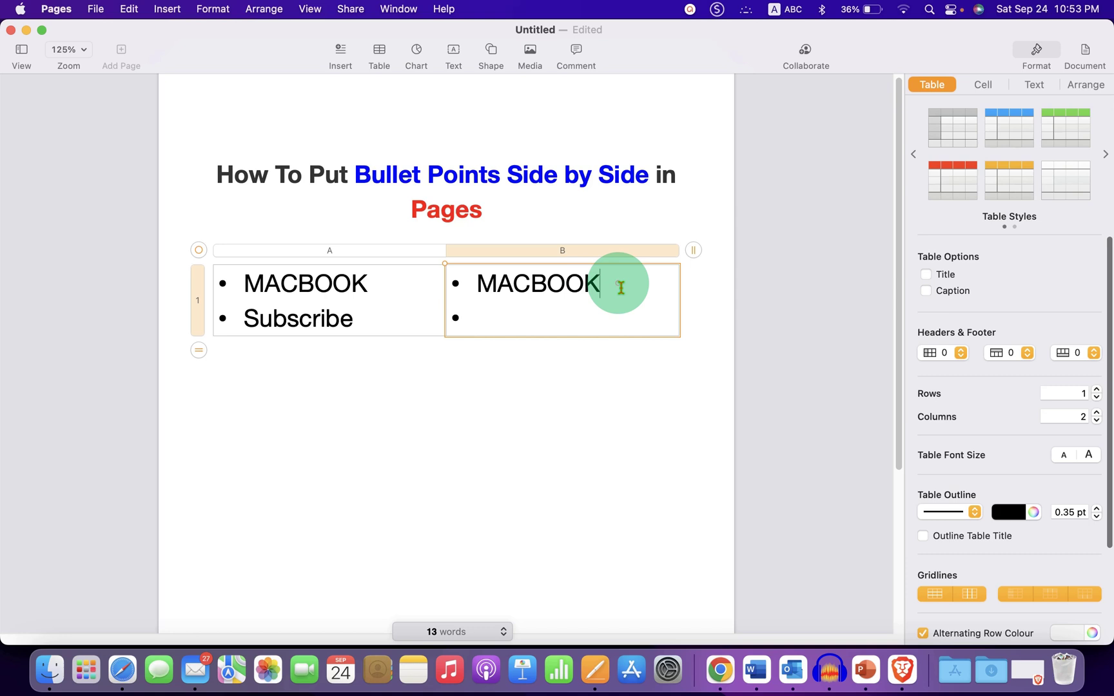
key(BackSpace)
key(BackSpace)
key(BackSpace)
key(BackSpace)
key(BackSpace)
key(BackSpace)
key(BackSpace)
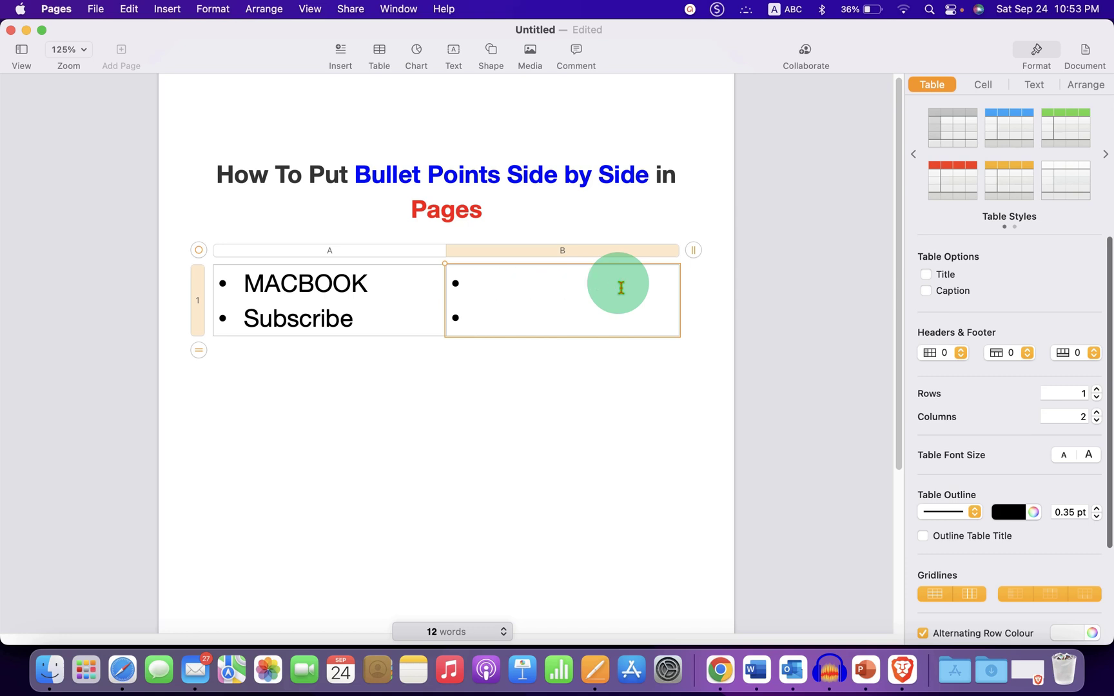
click(490, 459)
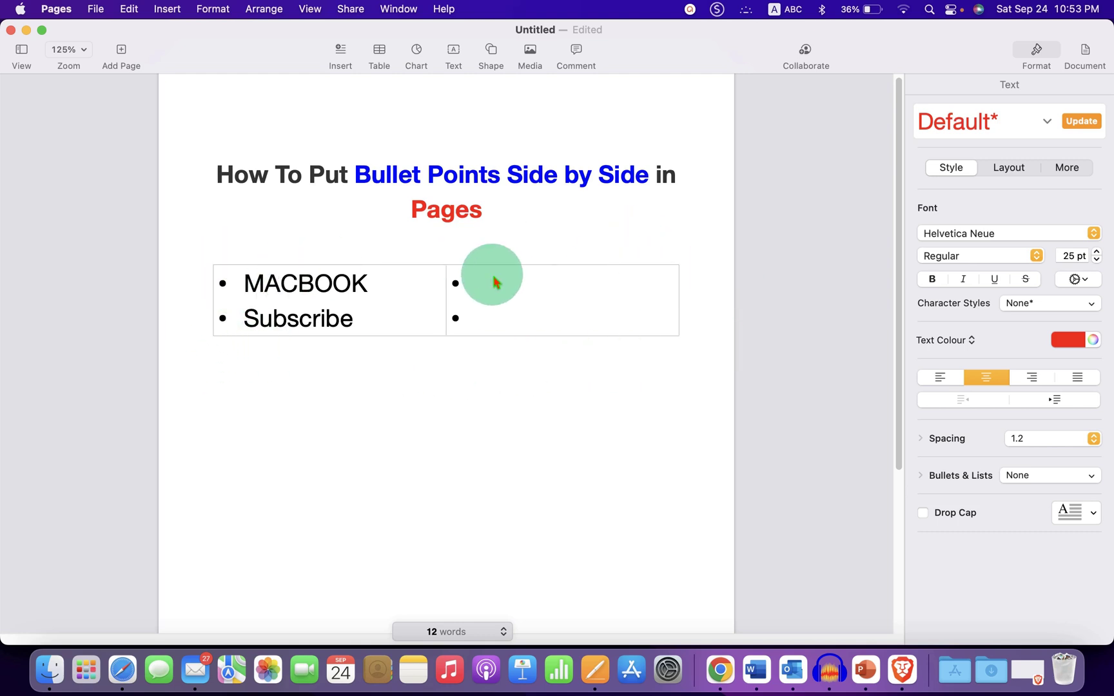
Set the table's Table Outline line style to None and check the result.
click(414, 290)
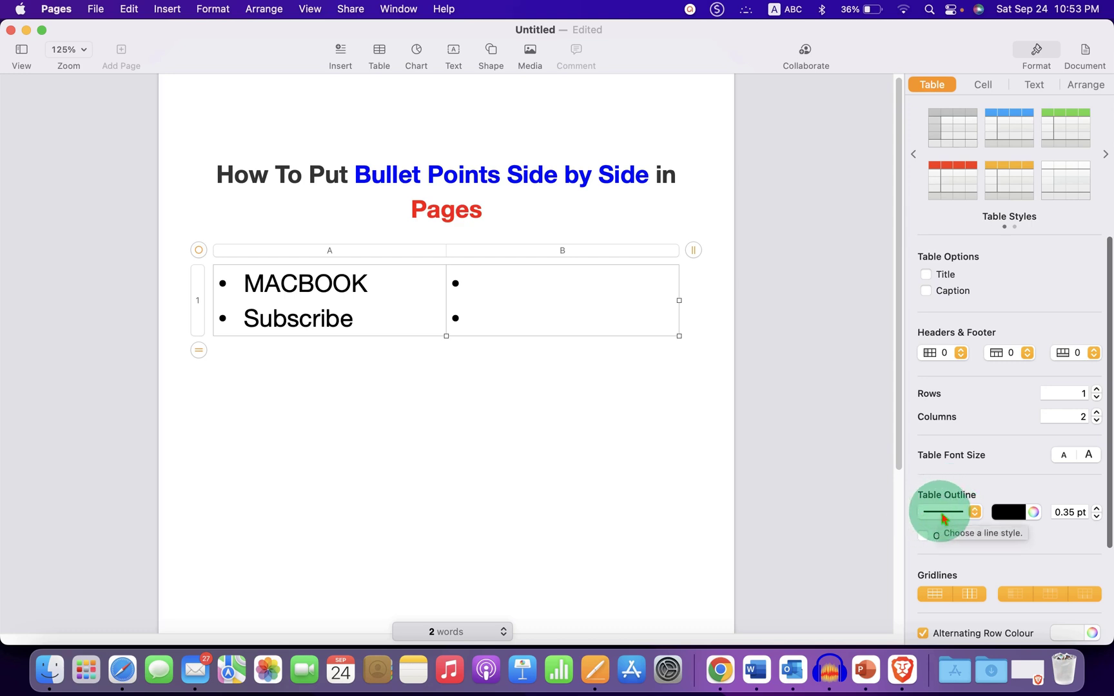
click(944, 514)
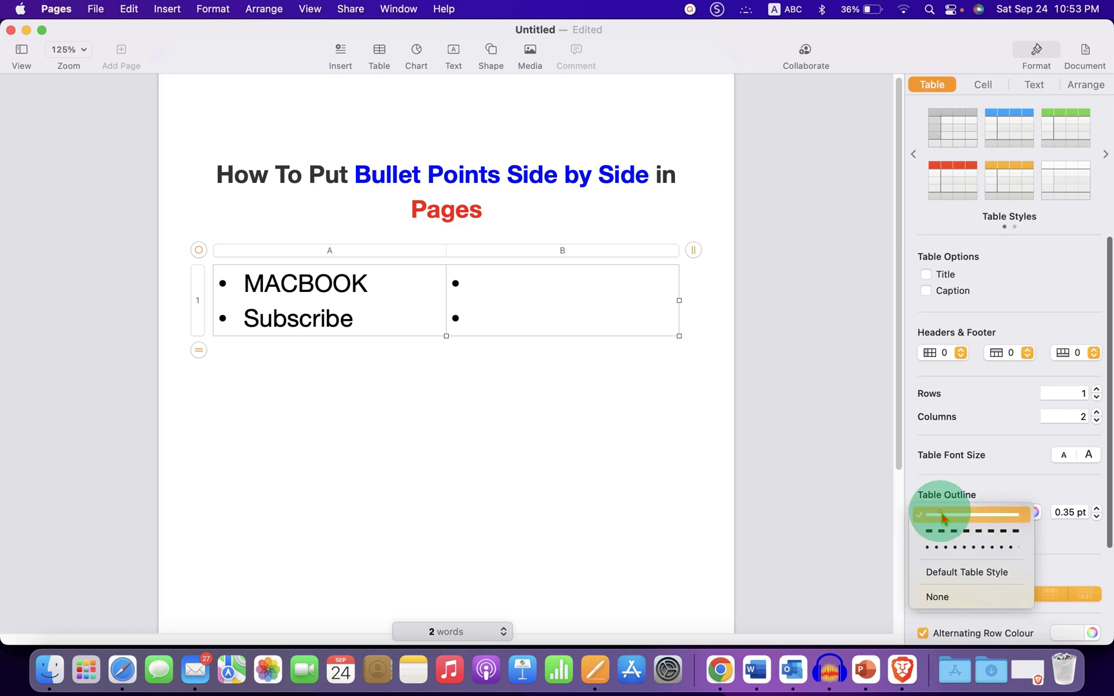
click(987, 597)
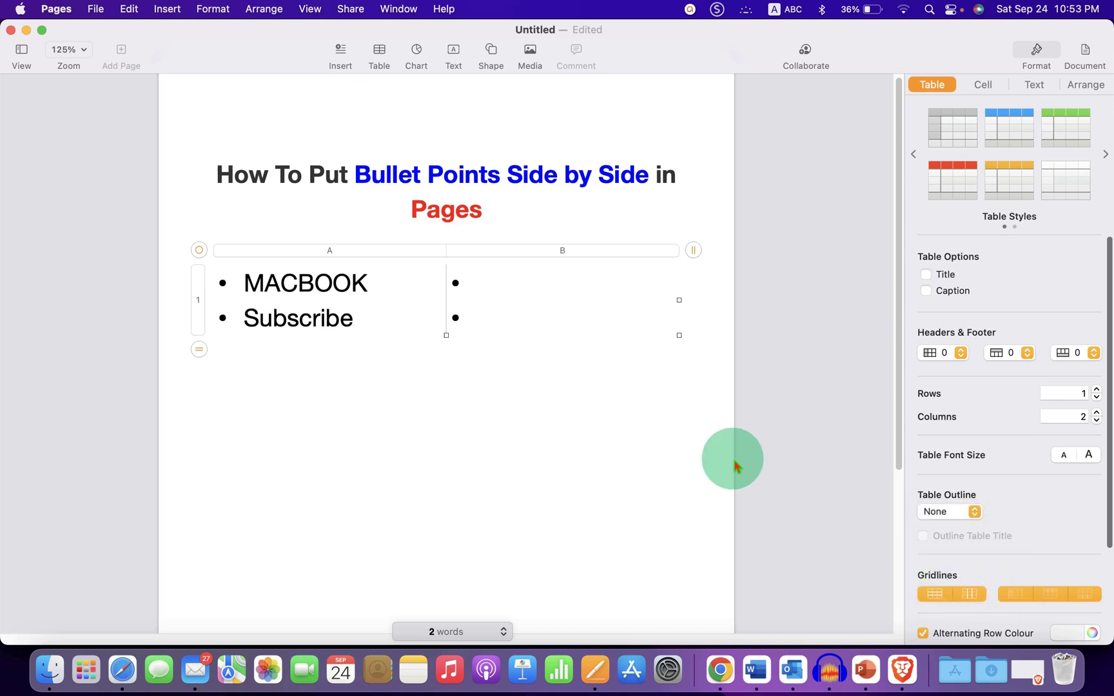
click(505, 426)
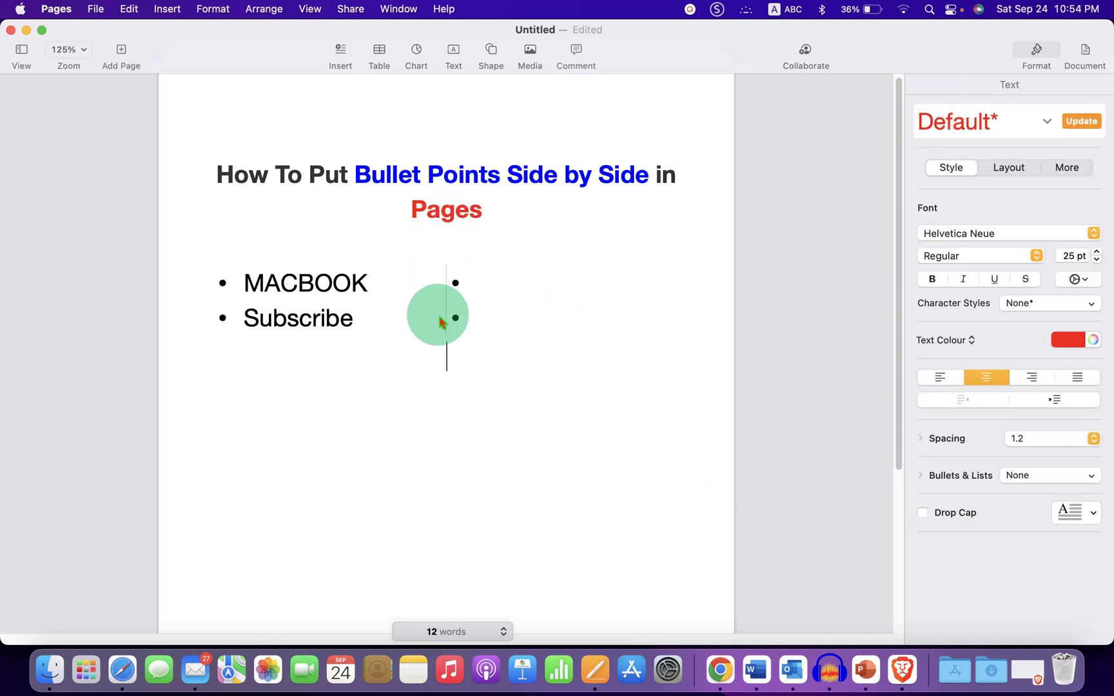
click(408, 305)
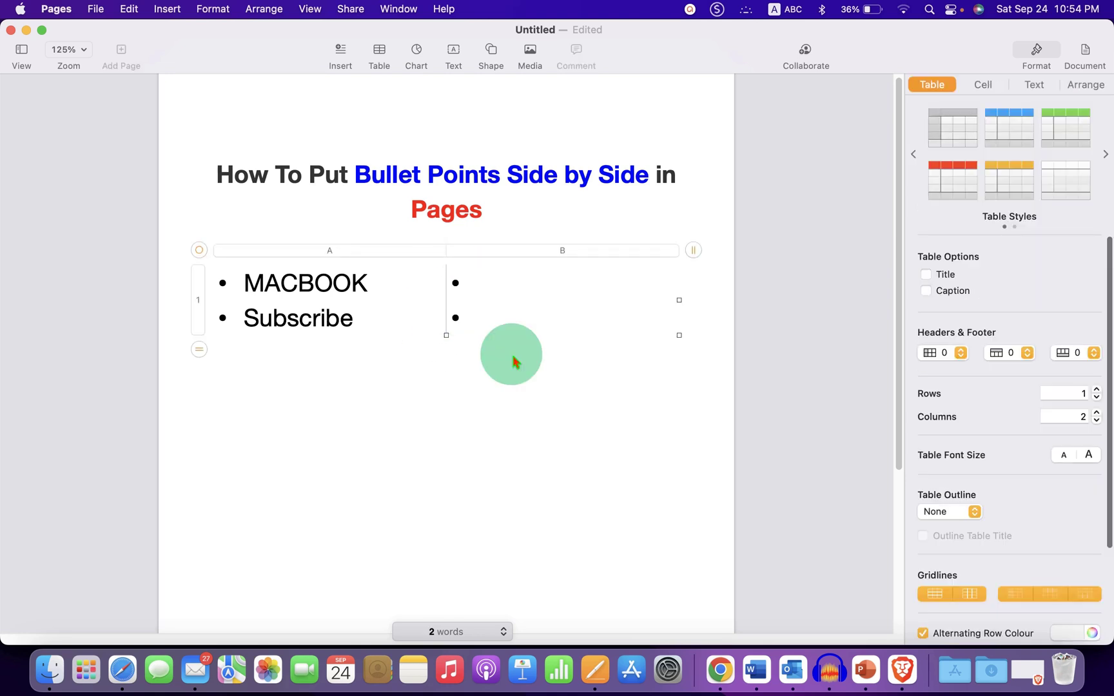
Turn off the table's horizontal and vertical gridlines.
click(935, 595)
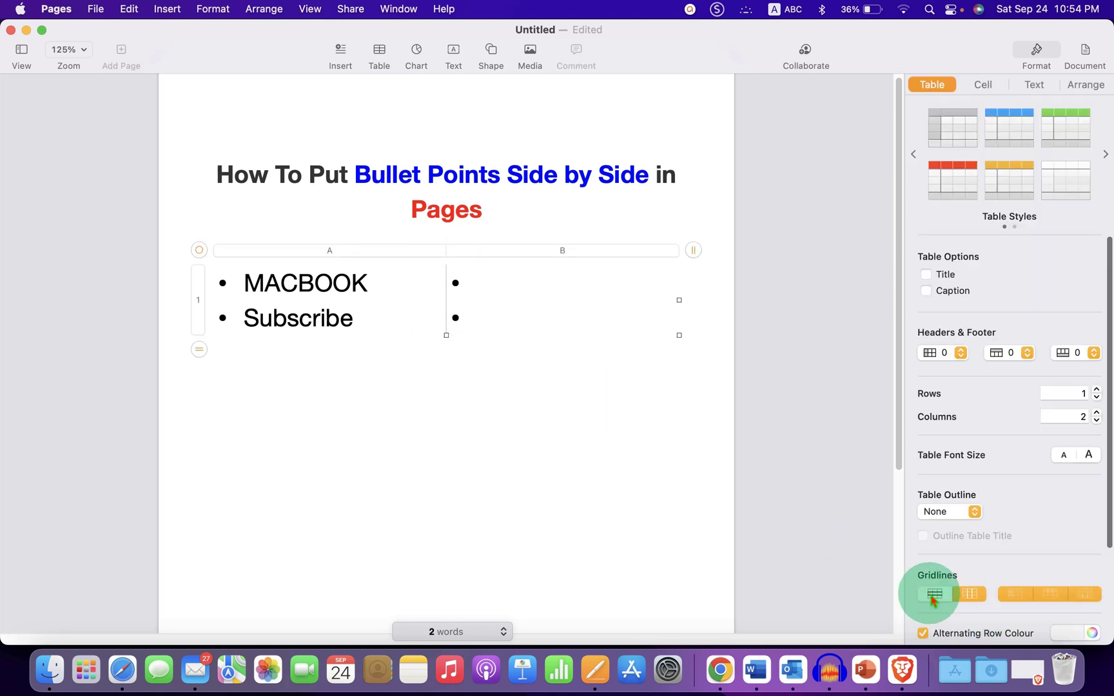
click(969, 599)
click(546, 485)
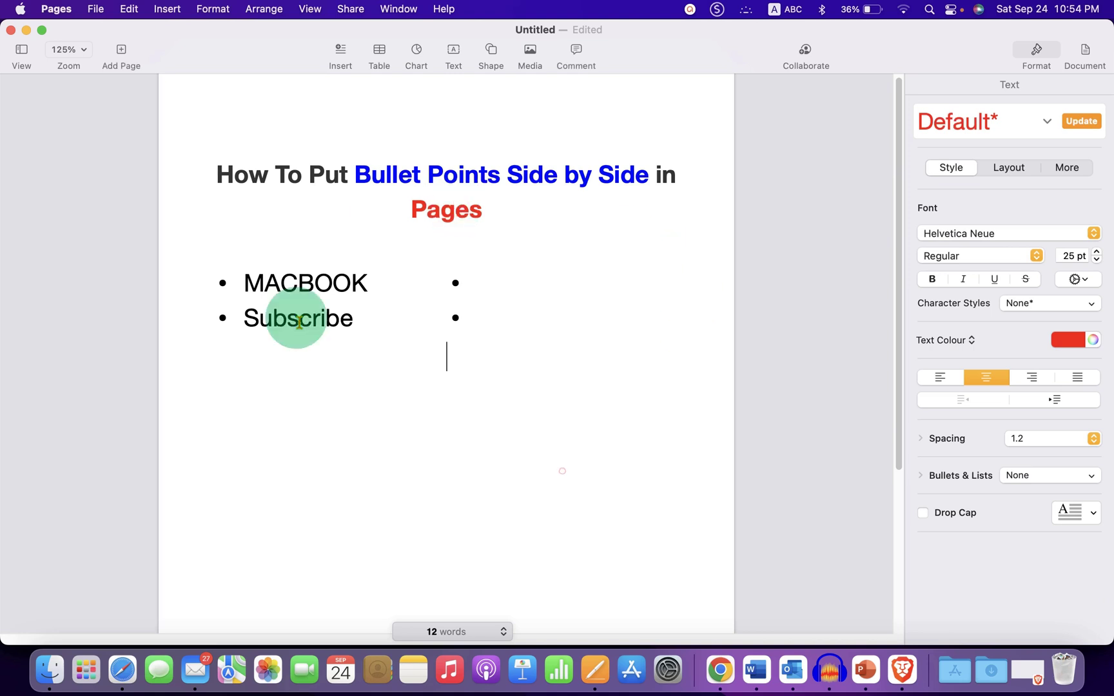
click(476, 416)
Narrow column A and drag the table's right edge left to bring the lists closer.
click(287, 318)
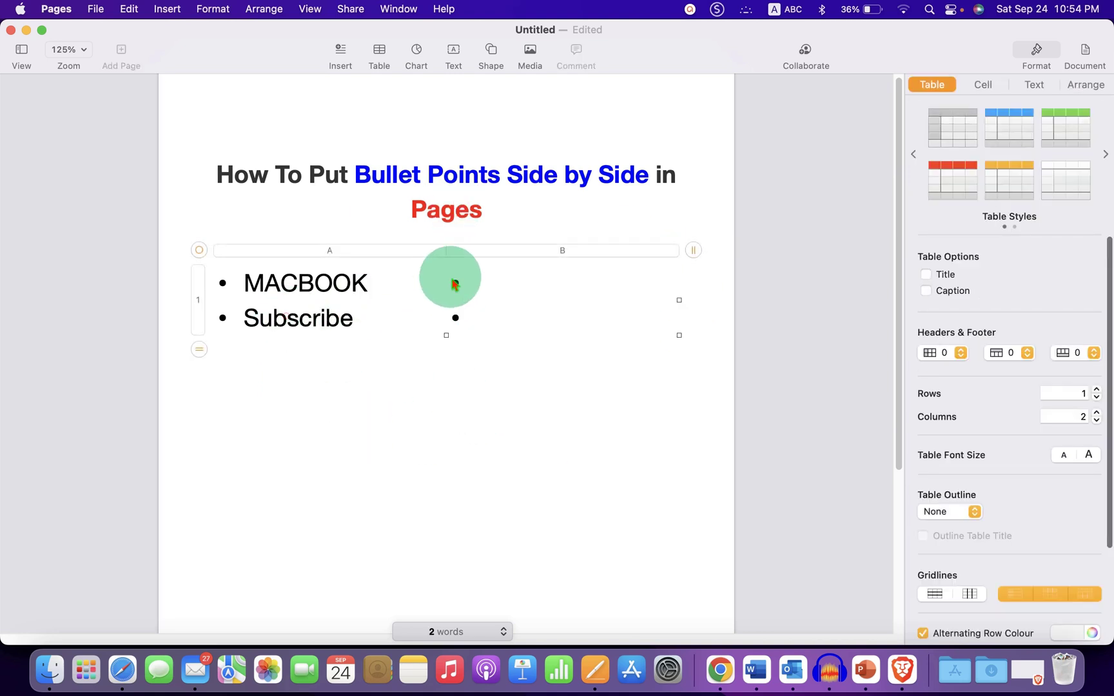
mouse_move(447, 258)
mouse_down()
mouse_move(454, 267)
mouse_move(435, 268)
mouse_up()
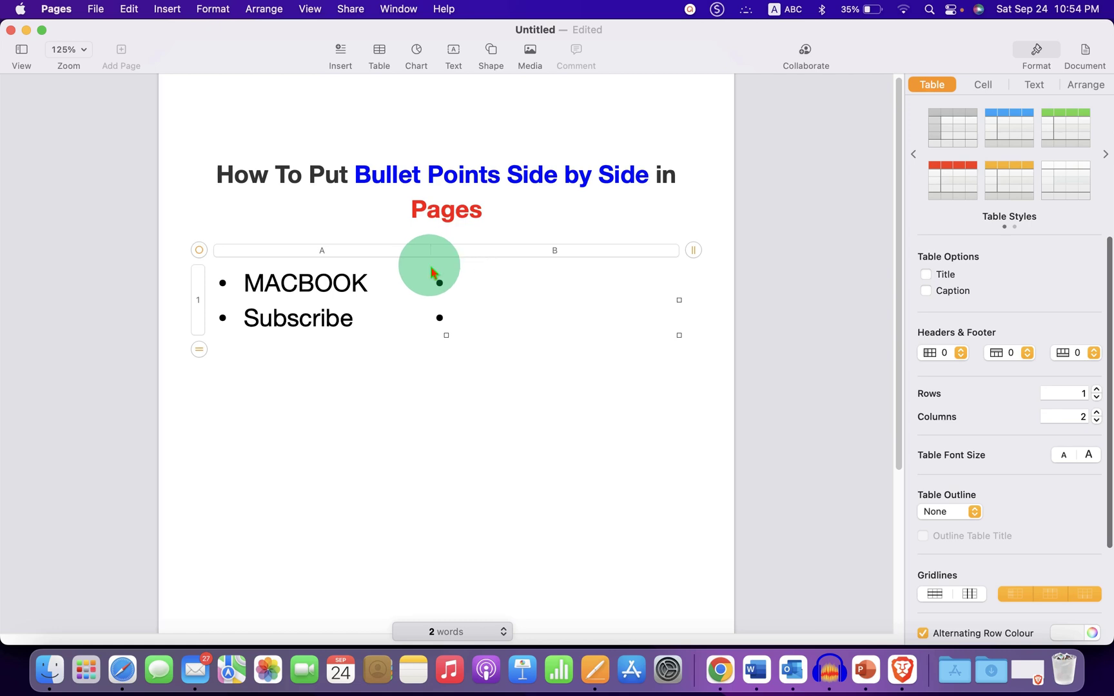
mouse_move(679, 335)
mouse_down()
mouse_move(598, 338)
mouse_move(639, 335)
mouse_up()
Select from the title through the table to confirm it is centered, then deselect.
click(508, 249)
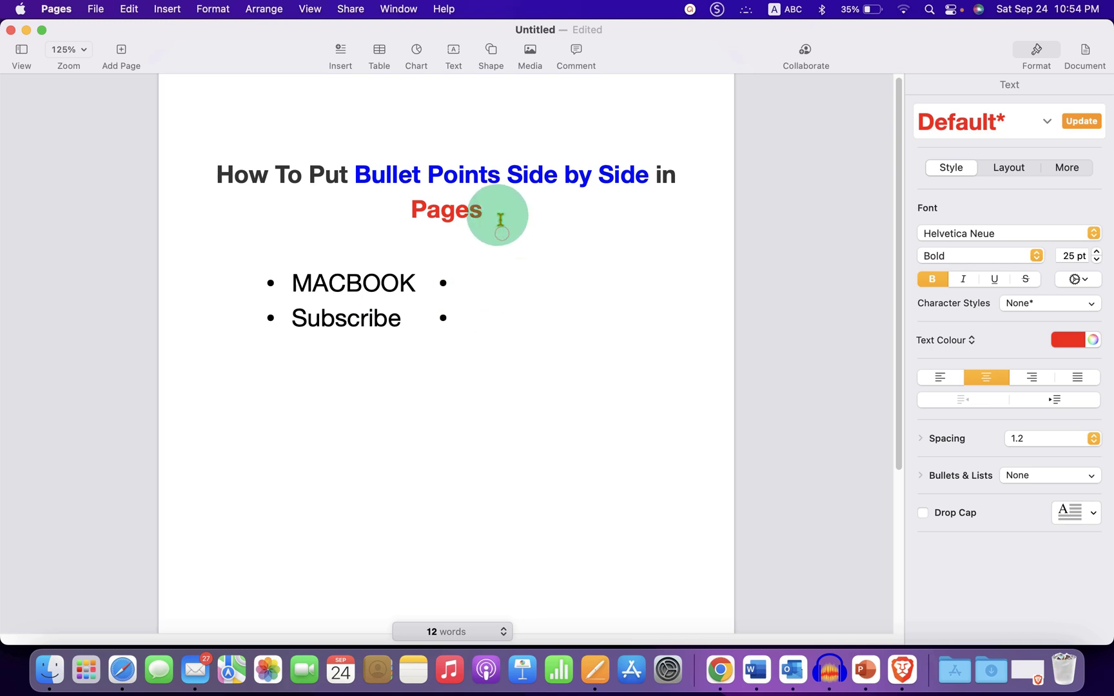
drag(502, 219, 599, 381)
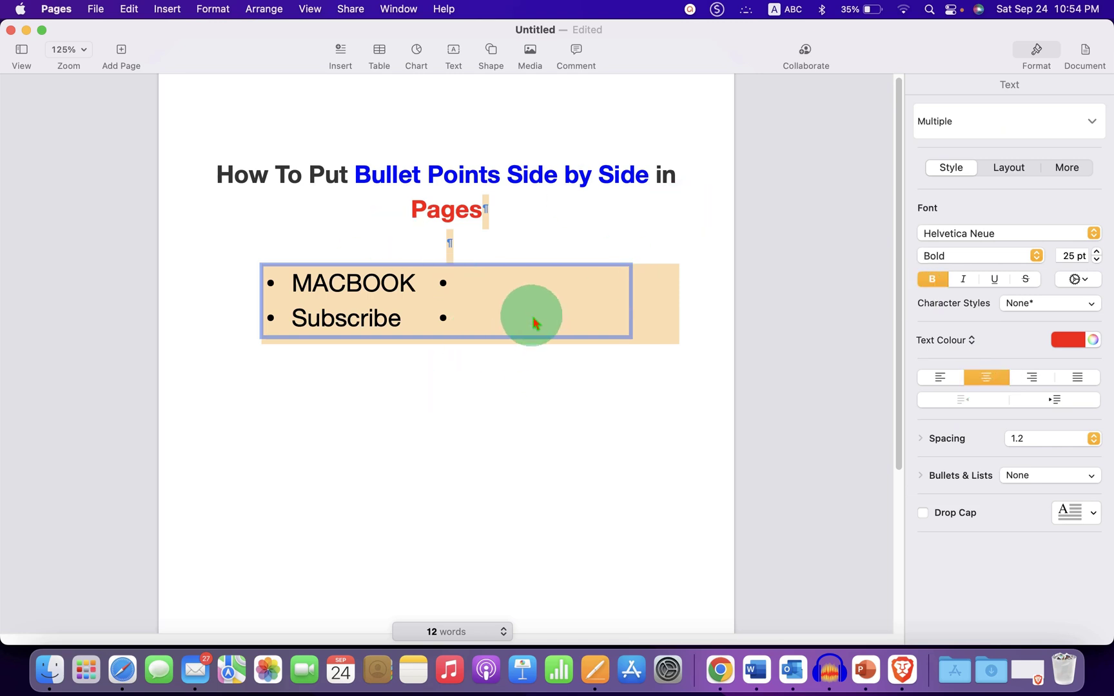
click(528, 376)
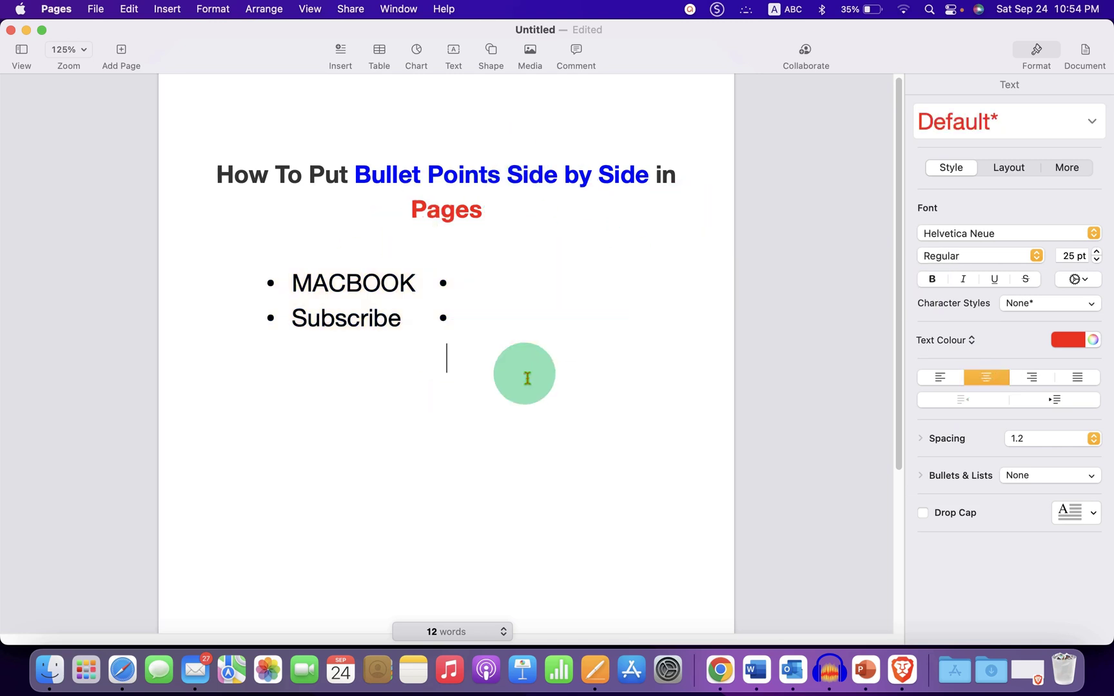